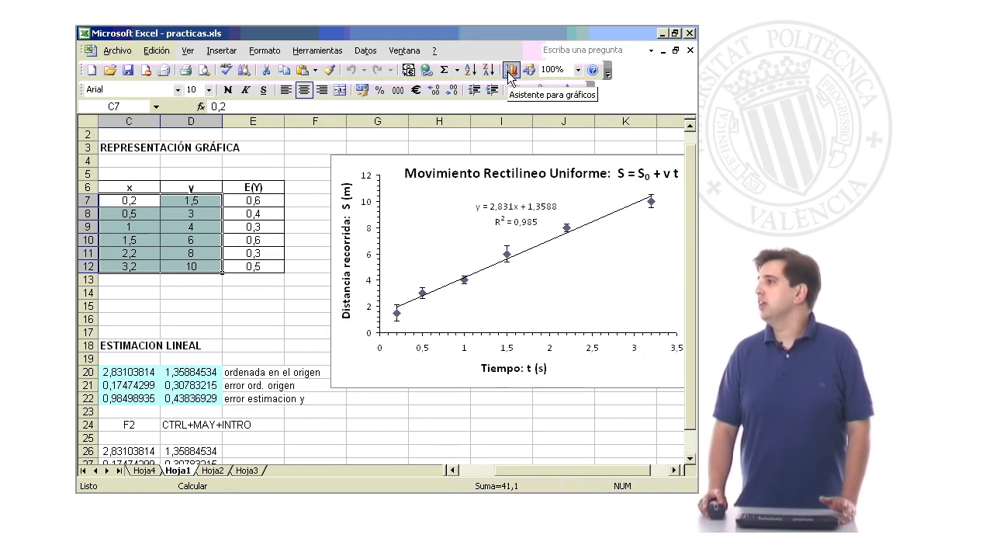
- Start an XY (Dispersión) chart of the points-only subtype from C7:D12, keeping the series in columns
left_click(511, 71)
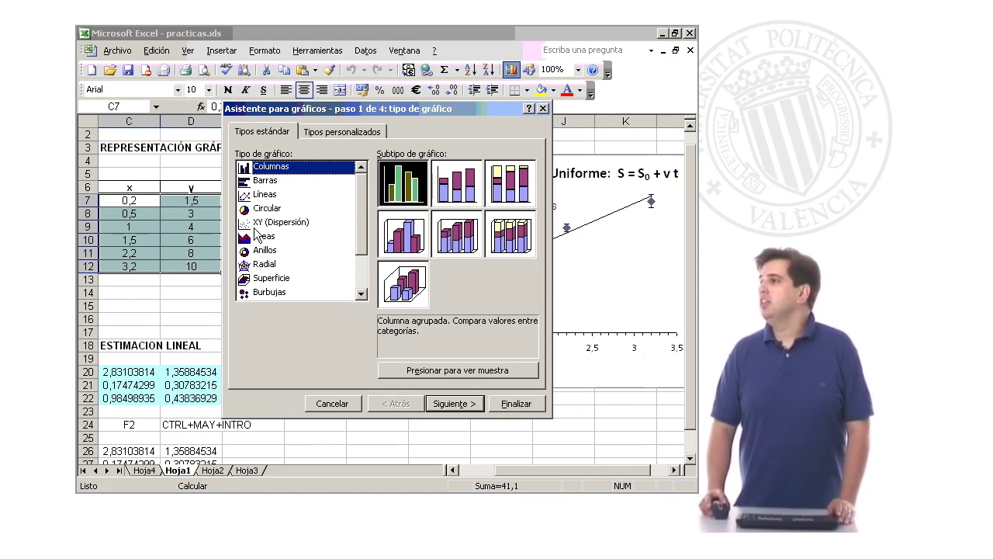
left_click(259, 223)
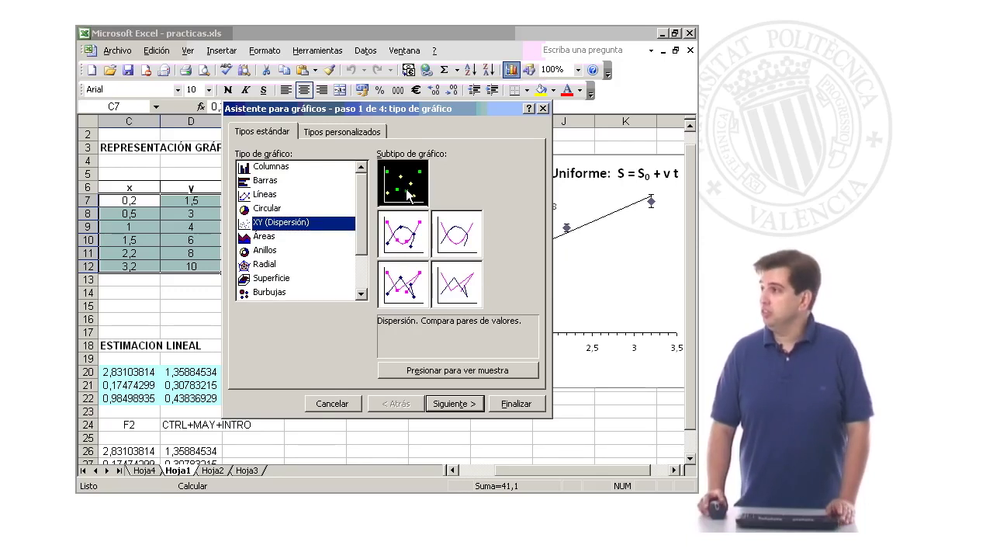
left_click(449, 405)
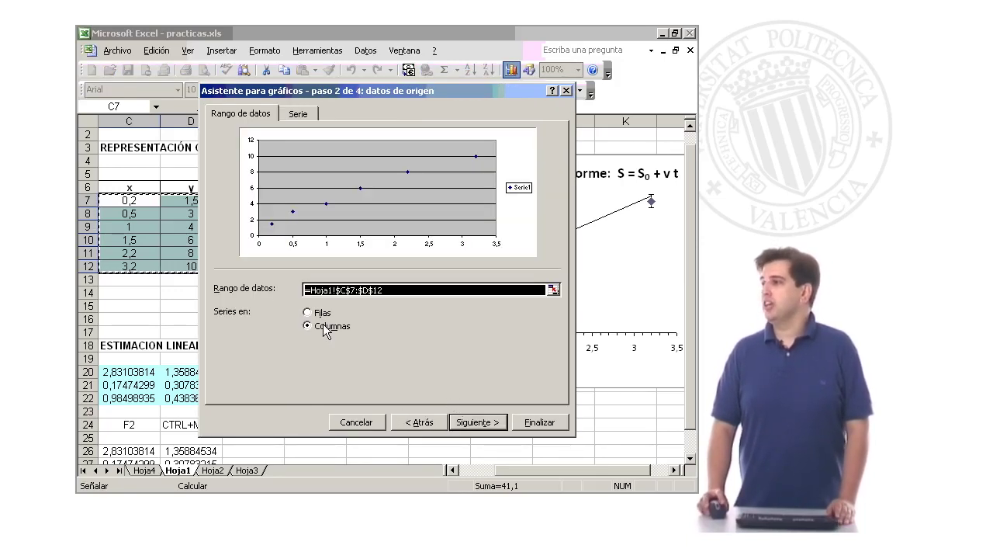
left_click(459, 422)
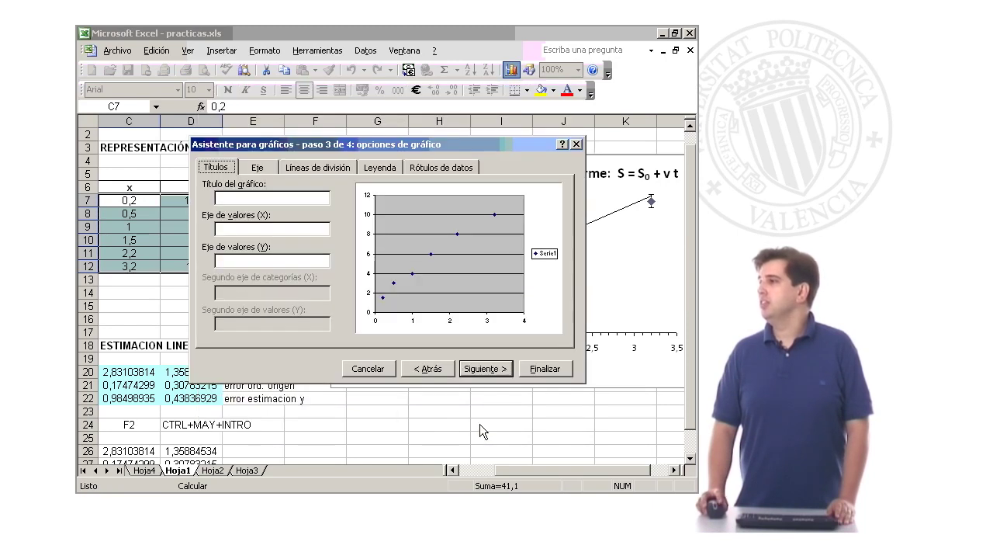
- Title the chart "Movi...", the X axis "t(s)" and the Y axis "S(m)"
left_click(253, 197)
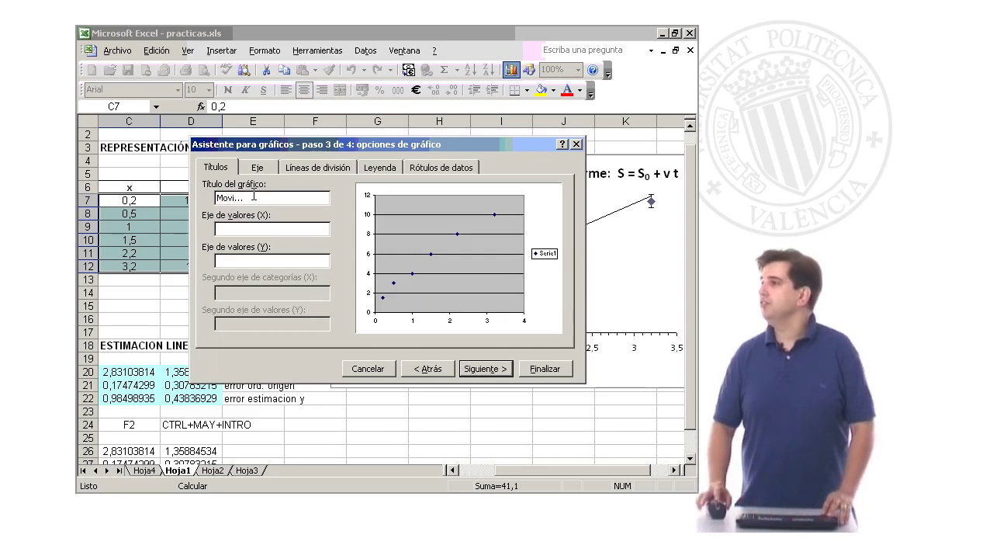
left_click(272, 229)
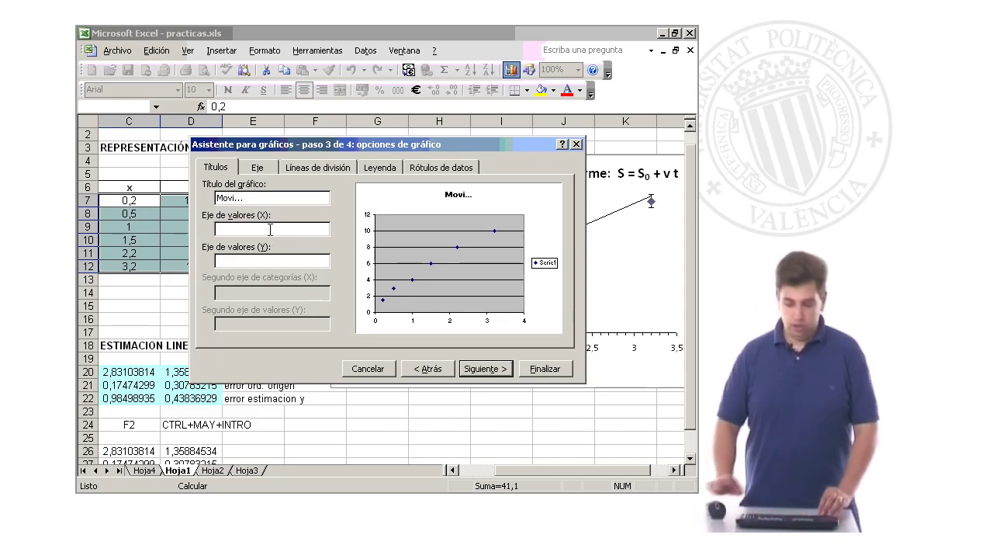
type("t(s")
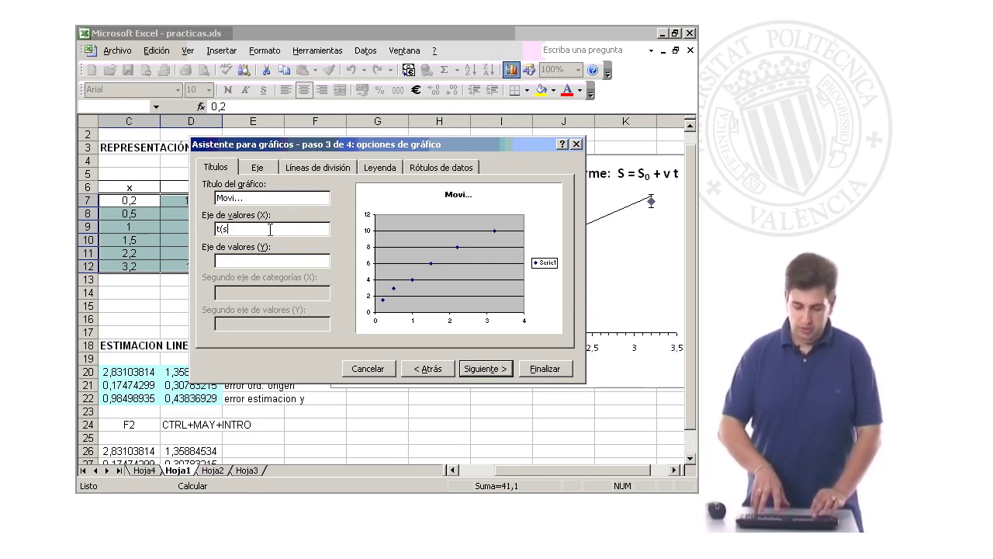
type(")")
left_click(252, 261)
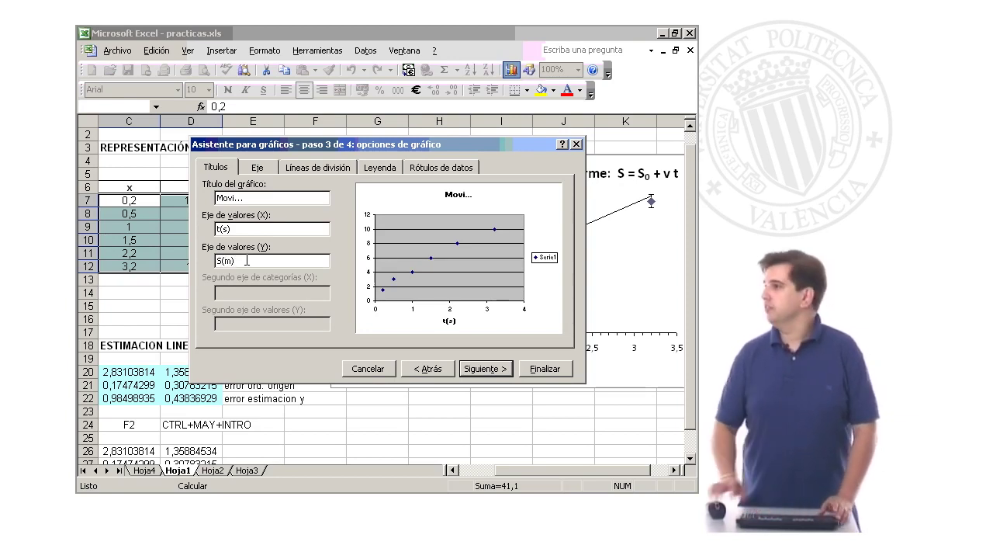
left_click(485, 368)
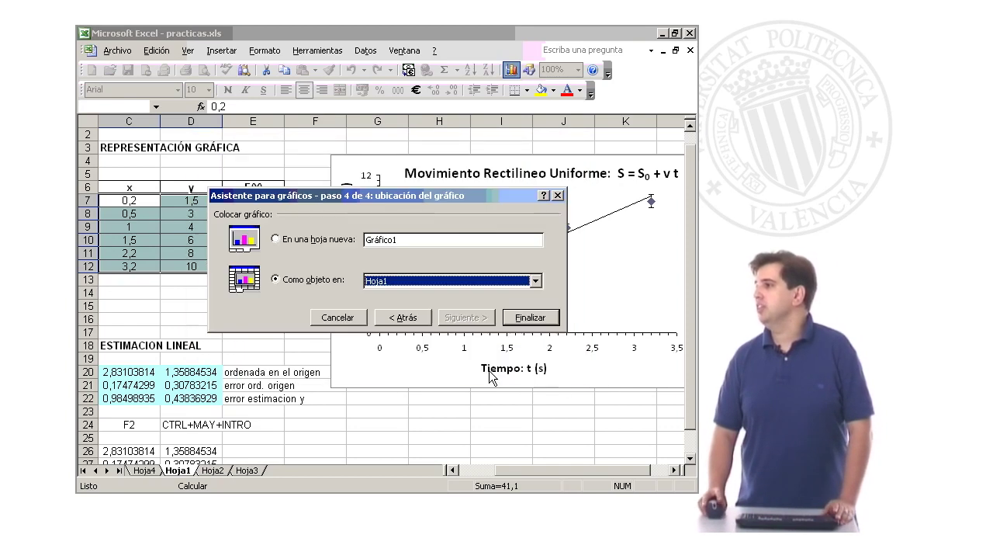
- Insert the chart as an object in Hoja1, make it taller and move it clear of the x, y, E(Y) table
left_click(534, 317)
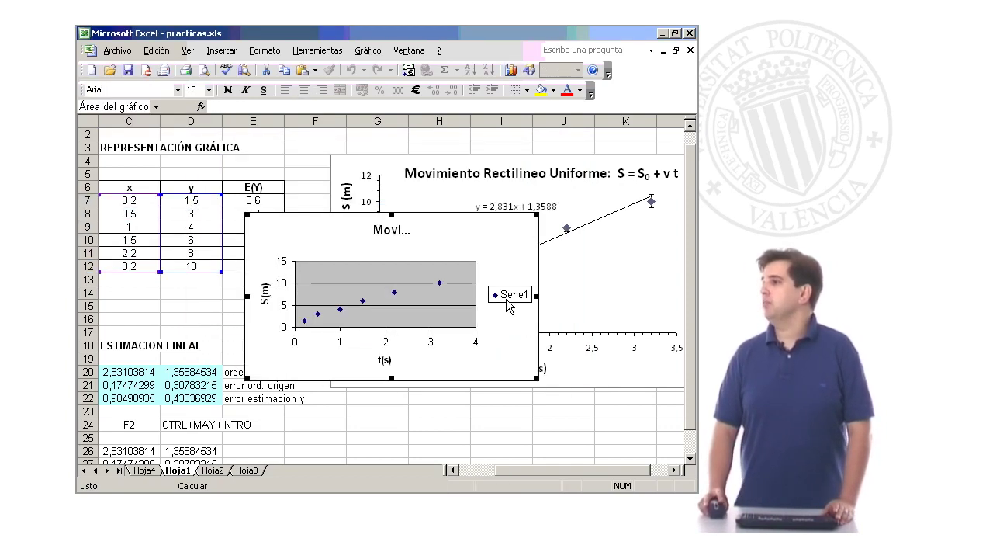
left_click_drag(391, 215, 391, 178)
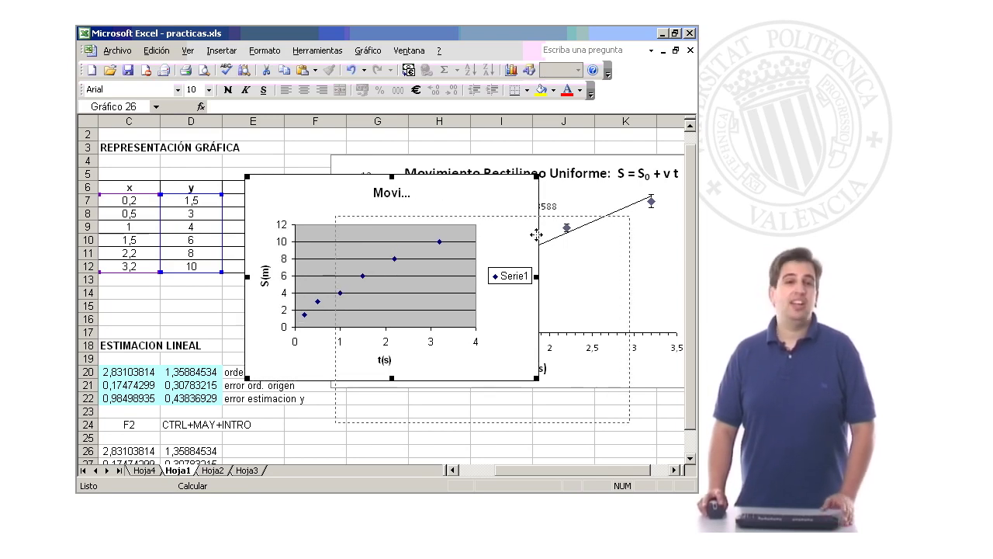
left_click_drag(536, 234, 588, 241)
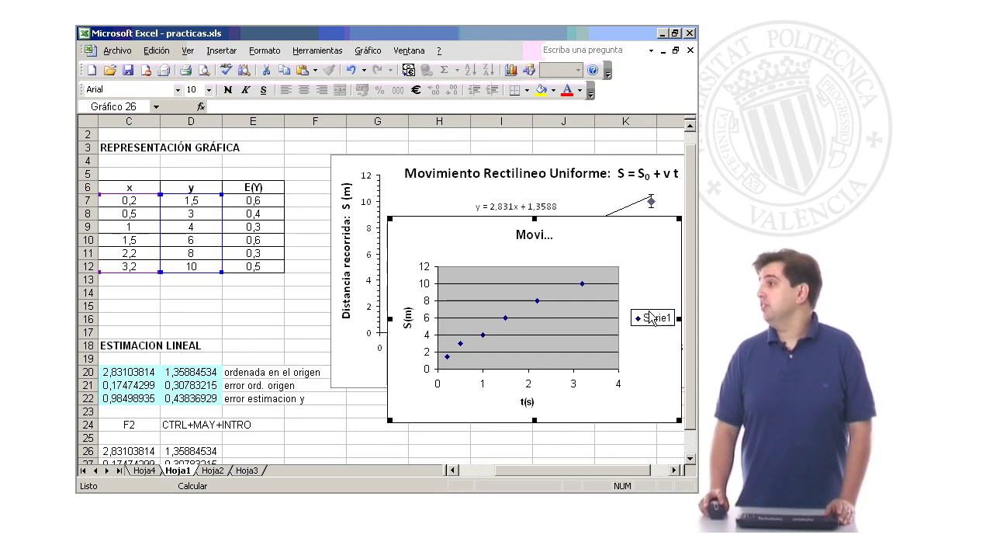
- Delete the new chart's legend, horizontal gridlines and grey plot area background
left_click(656, 318)
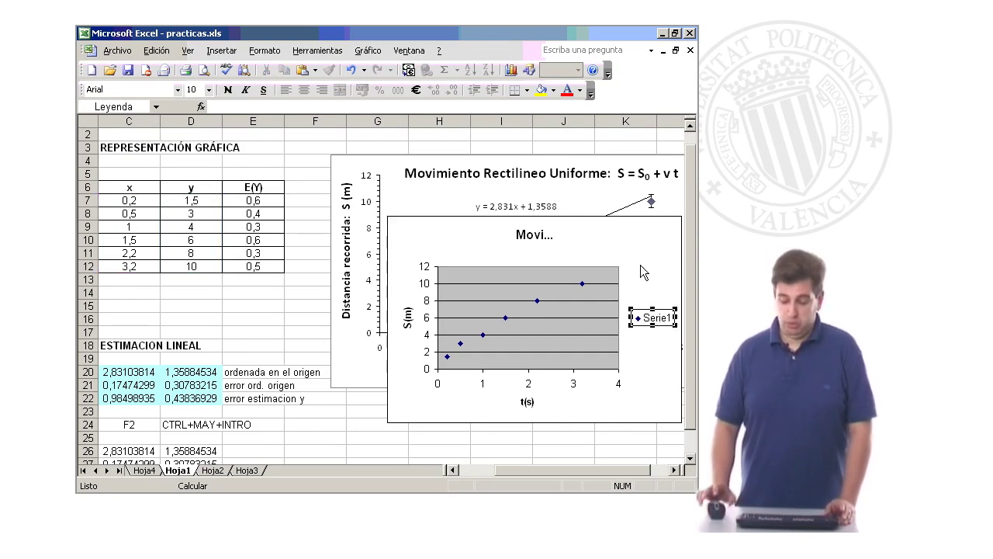
key("Delete")
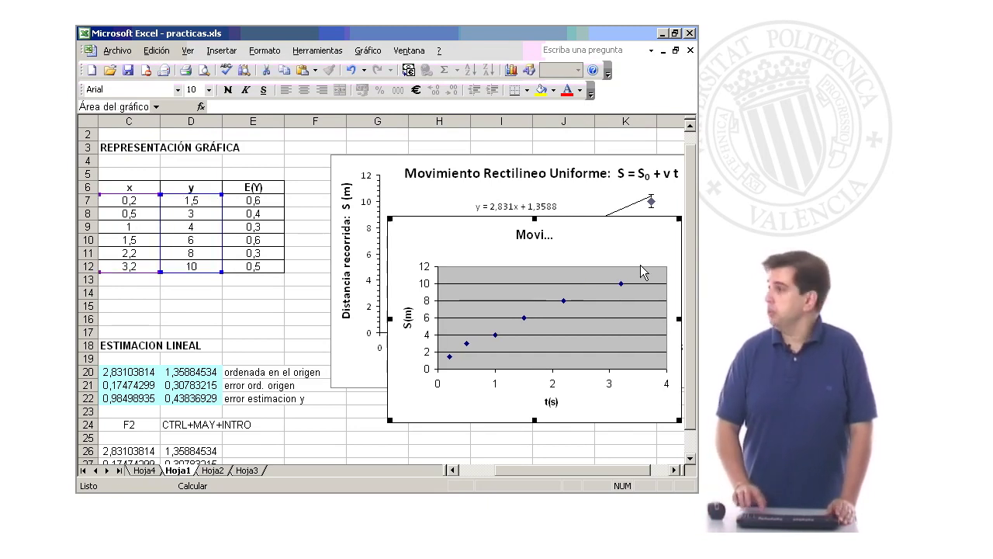
left_click(505, 352)
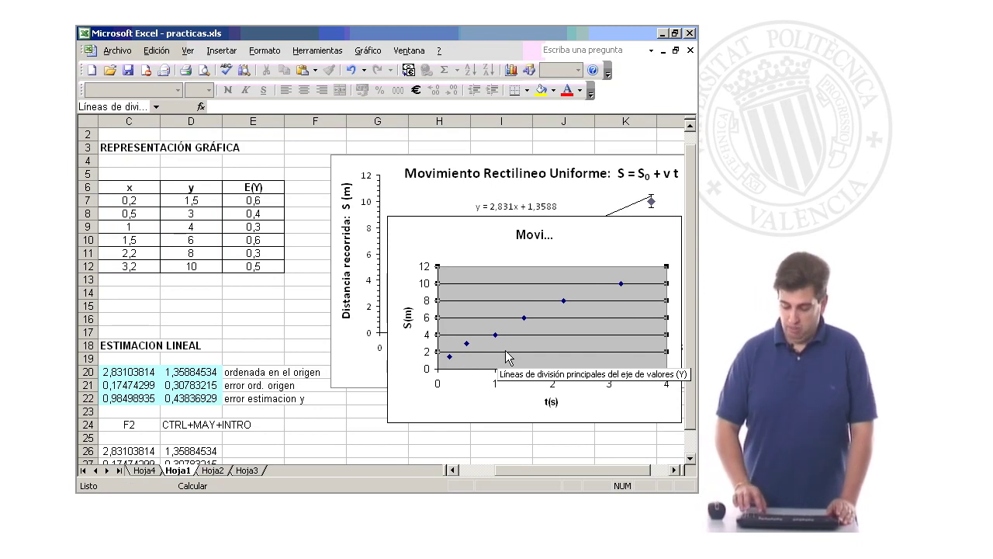
key("Delete")
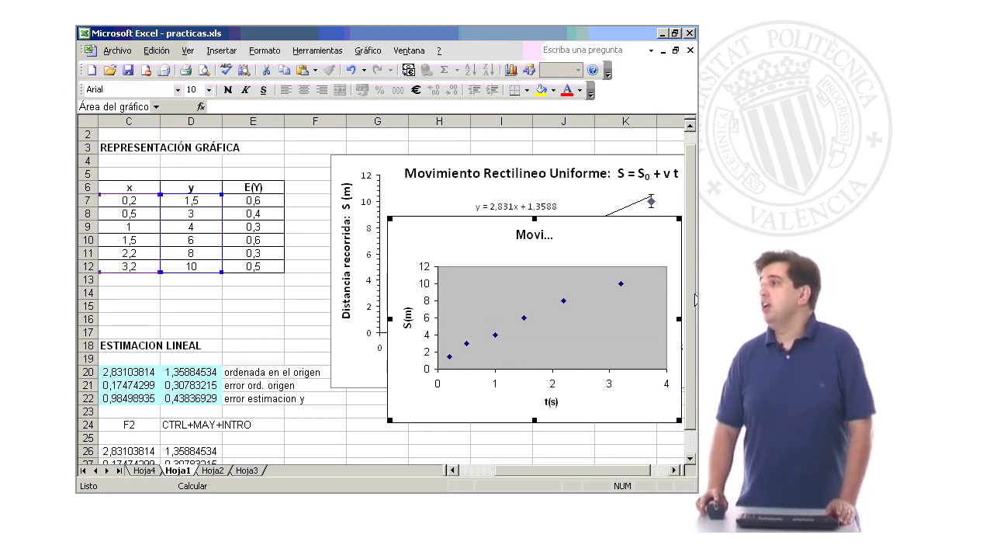
left_click(641, 321)
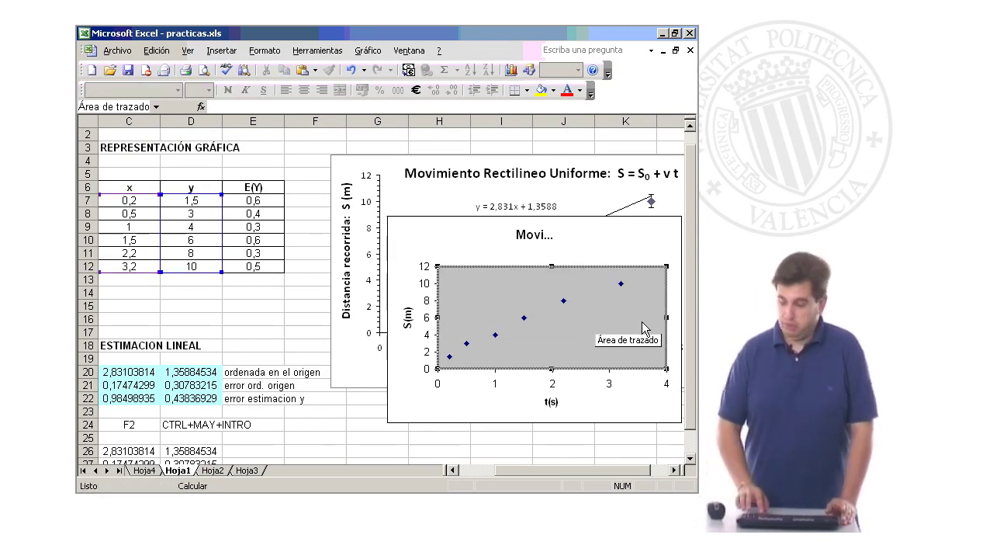
key("Delete")
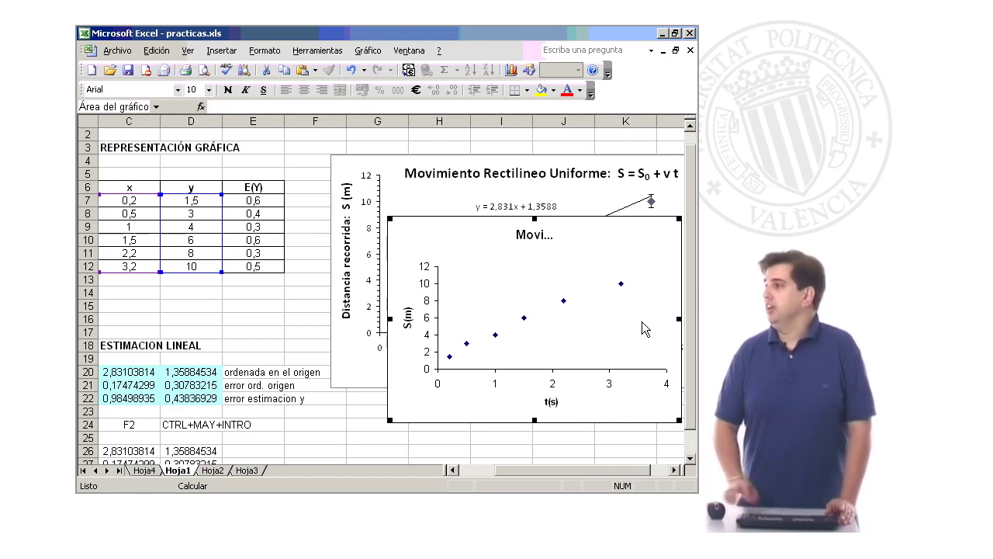
- Set the secondary tick marks of the new chart's X axis to Exterior
left_click(471, 370)
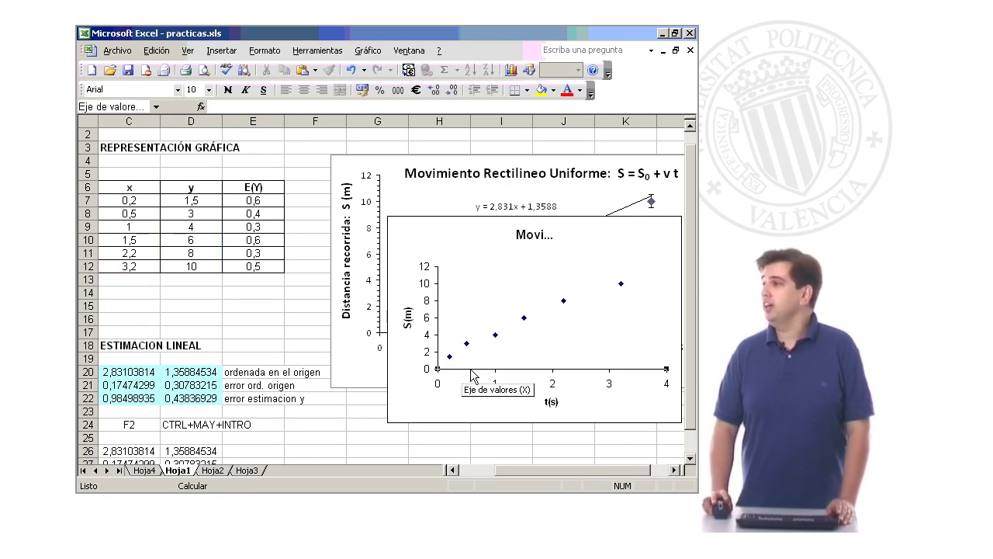
right_click(471, 375)
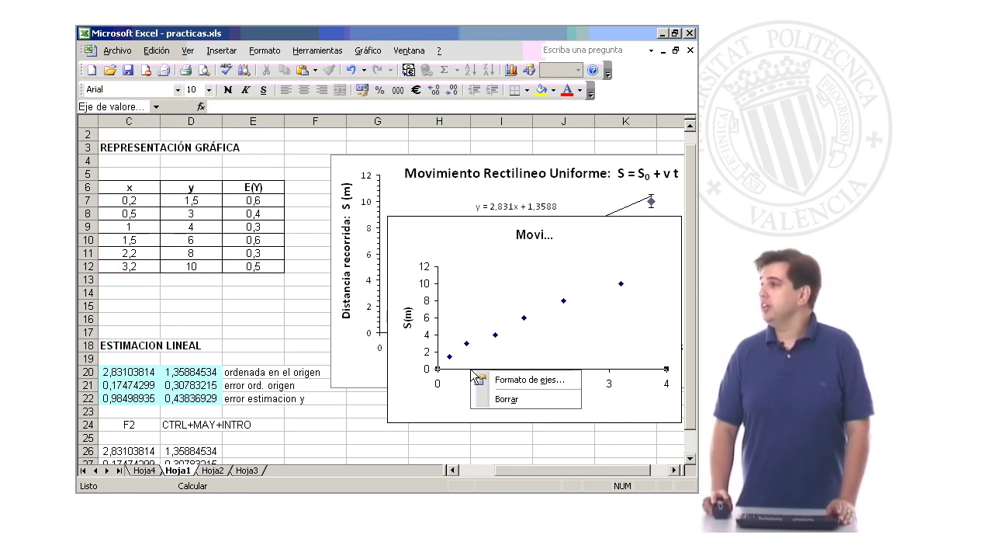
left_click(512, 380)
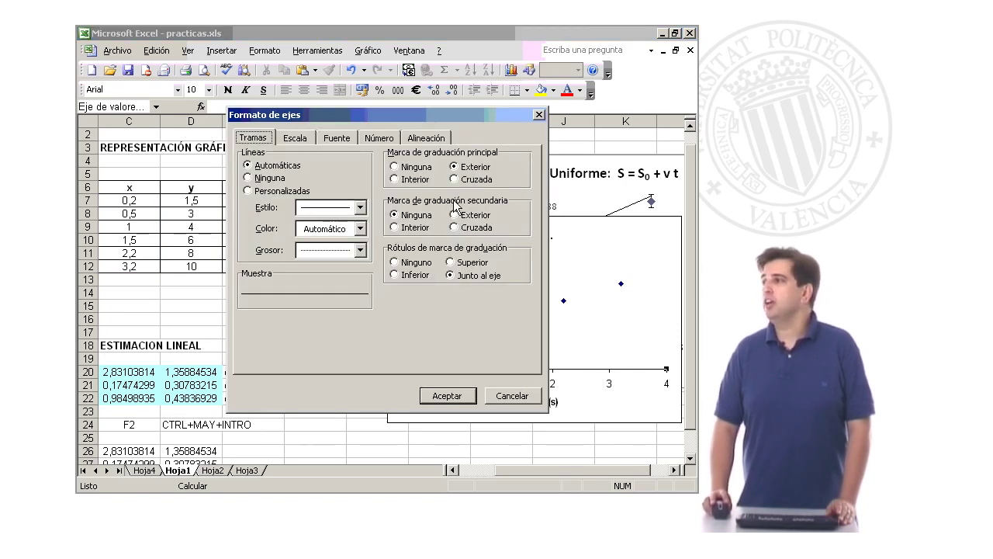
left_click(475, 216)
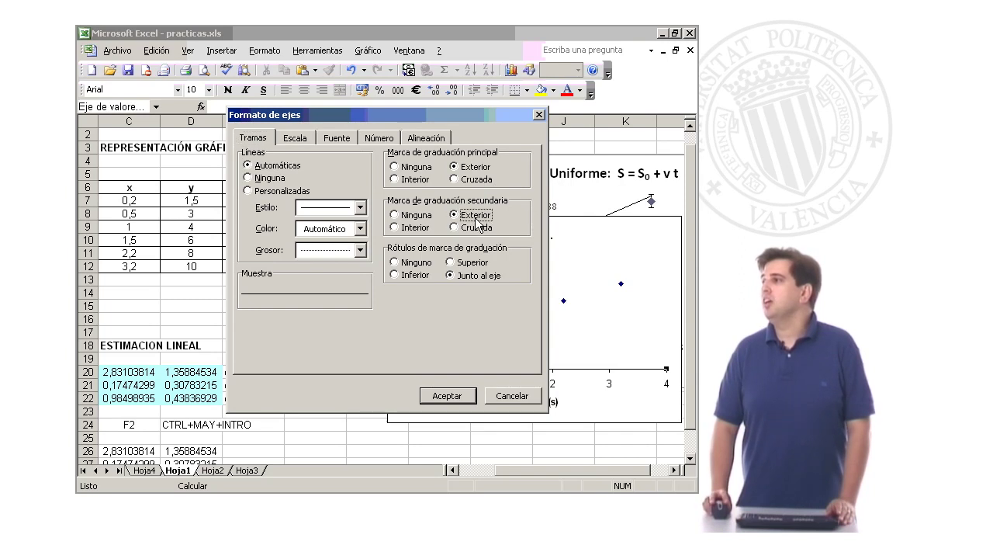
left_click(445, 395)
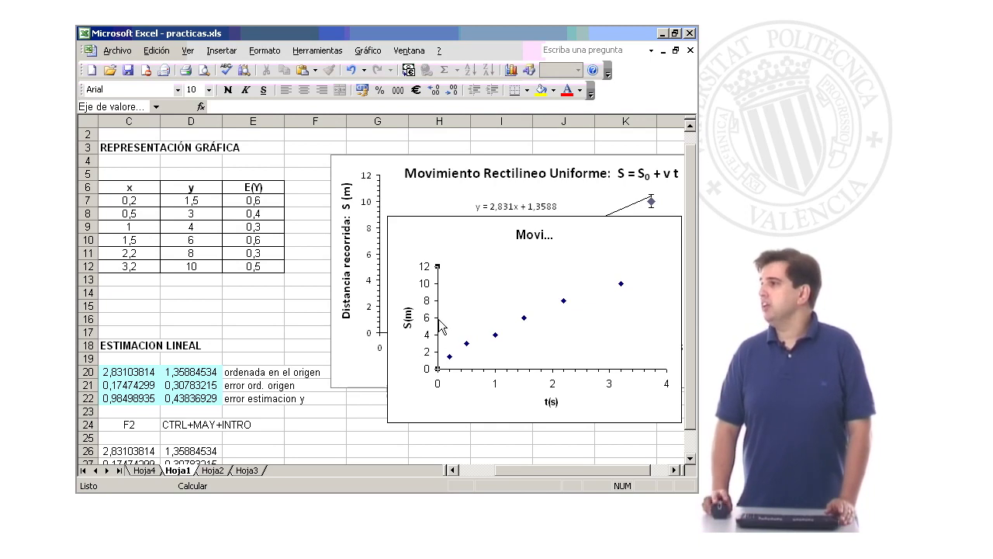
- Set the secondary tick marks of the new chart's Y axis to Exterior
right_click(439, 323)
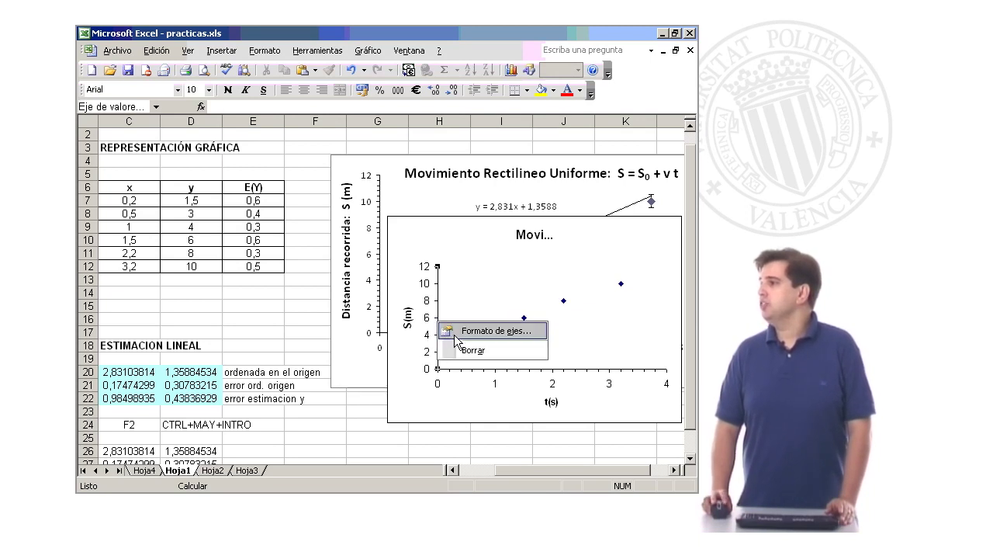
left_click(481, 331)
left_click(464, 216)
left_click(447, 396)
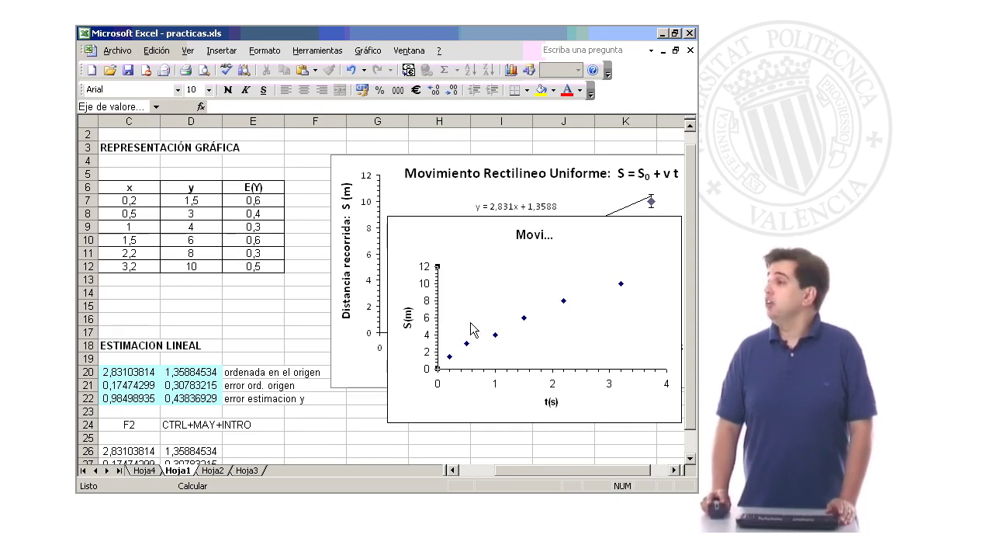
- Open the formatting of the new chart's data series and choose Ambas as the display for its Y error bars
left_click(524, 319)
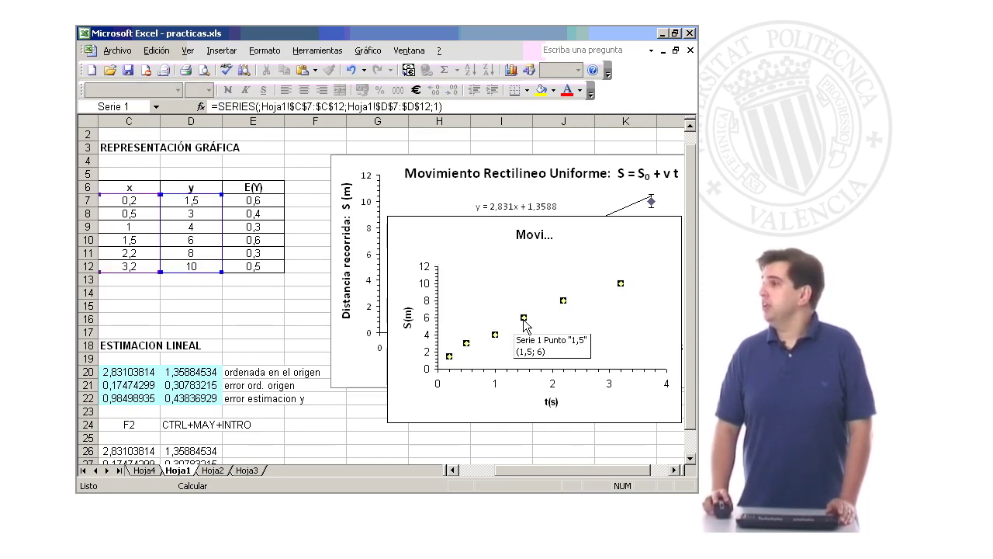
right_click(525, 320)
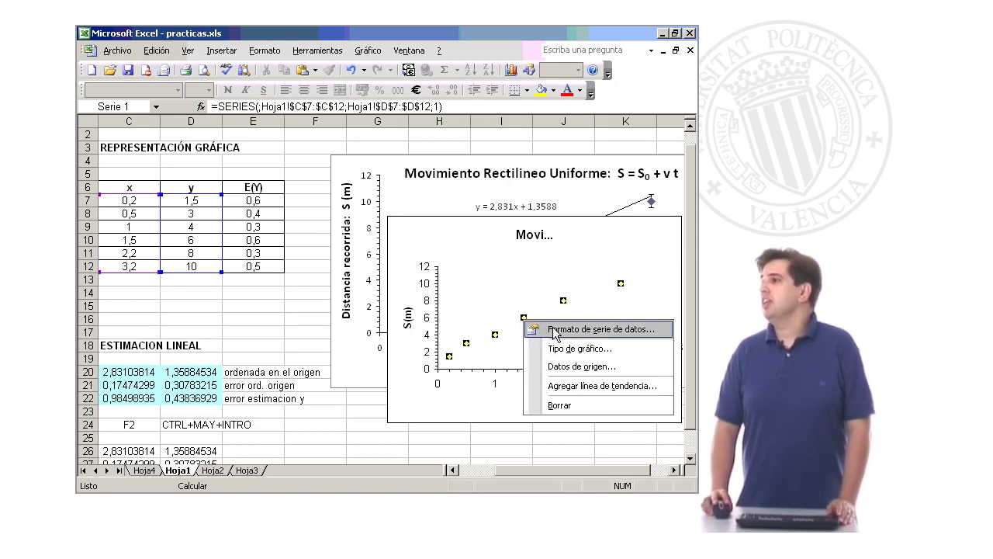
left_click(554, 332)
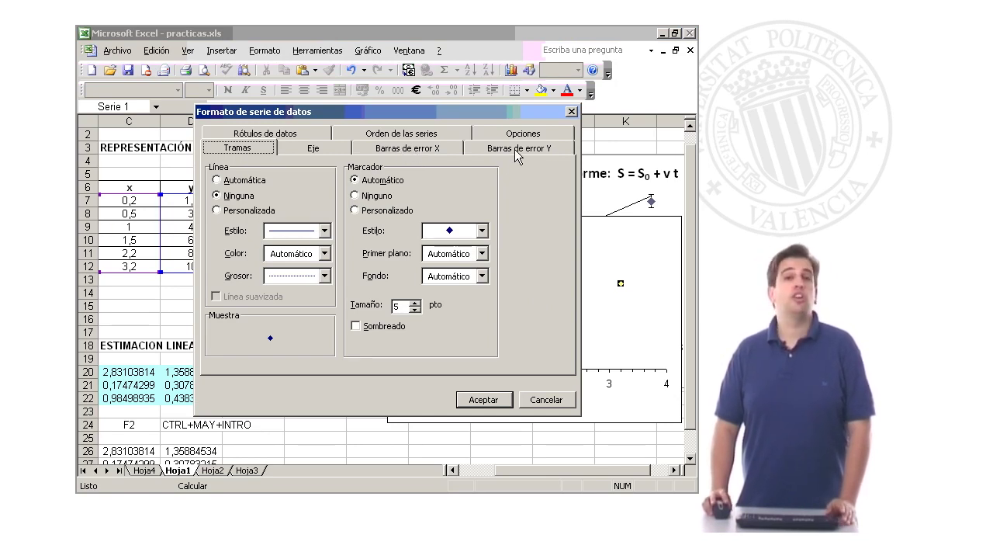
left_click_drag(432, 114, 532, 114)
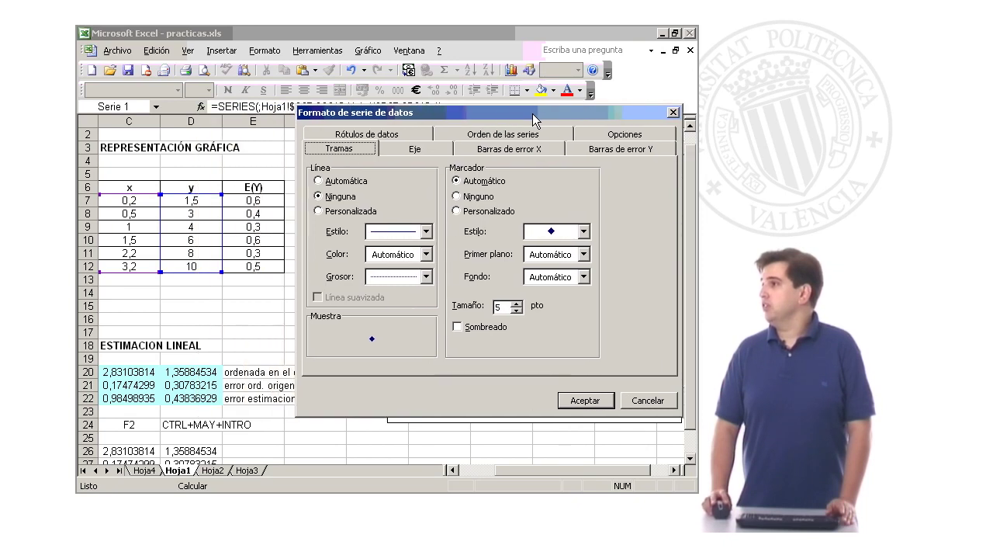
left_click(604, 150)
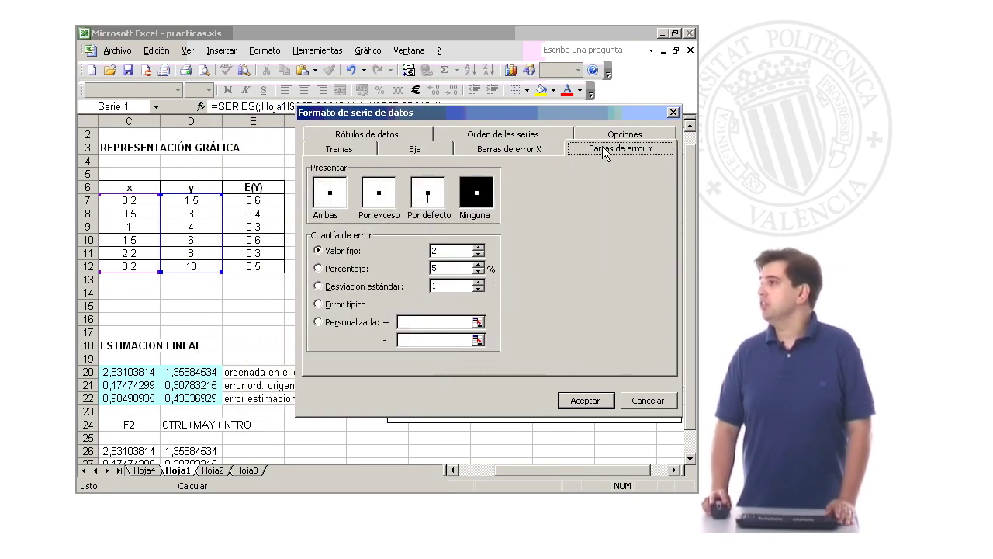
left_click(330, 192)
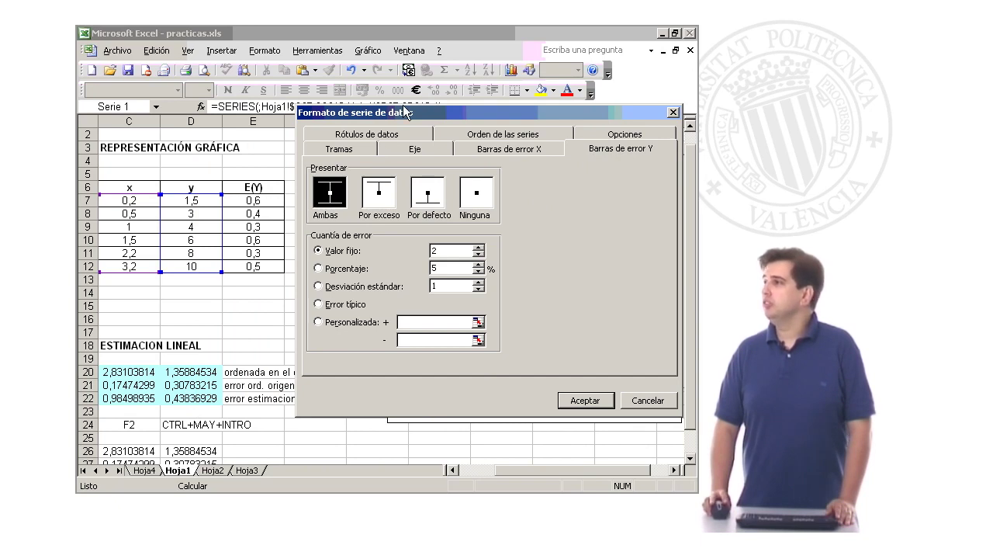
- Give the Y error bars custom (Personalizada) positive and negative amounts from E7:E12 and apply them to the series
left_click_drag(458, 112, 495, 109)
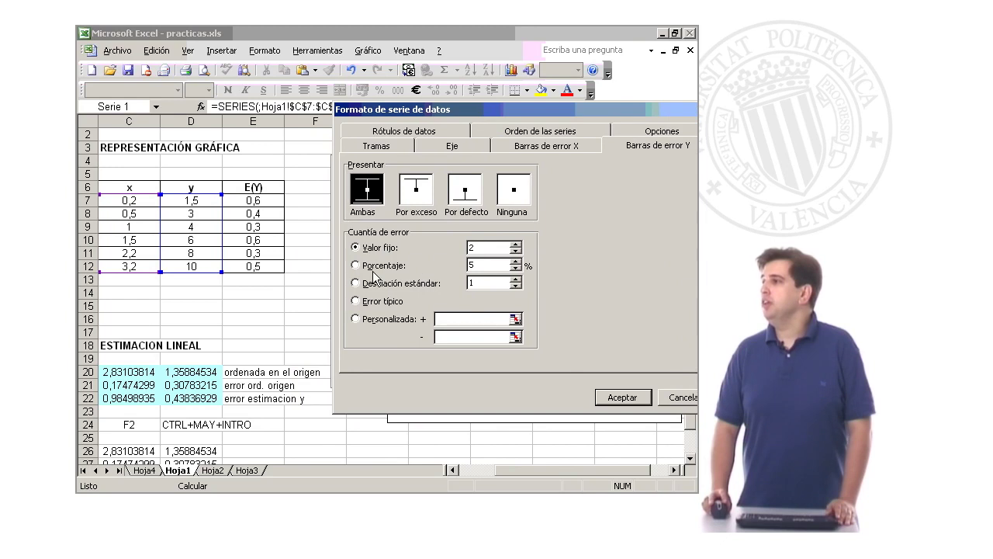
left_click(355, 319)
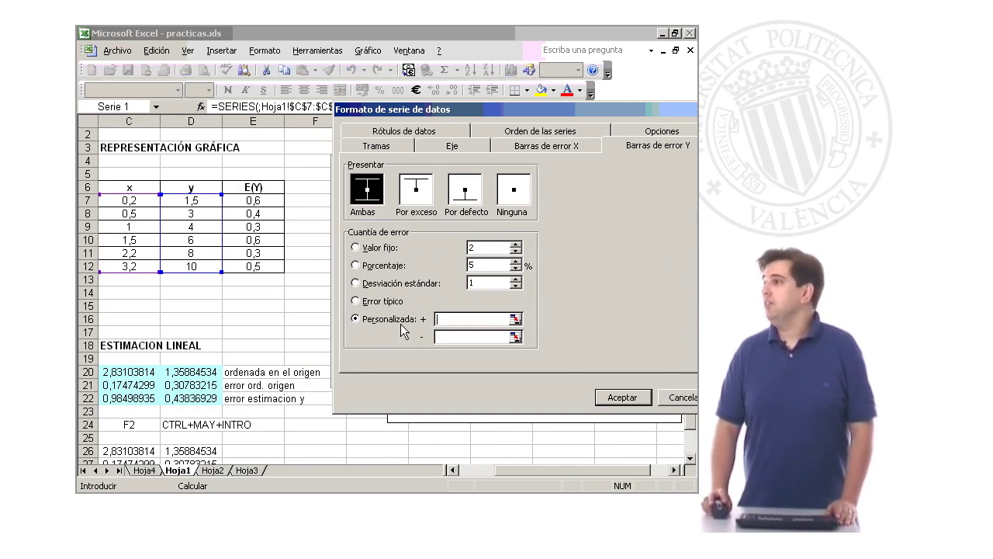
left_click_drag(252, 198, 259, 257)
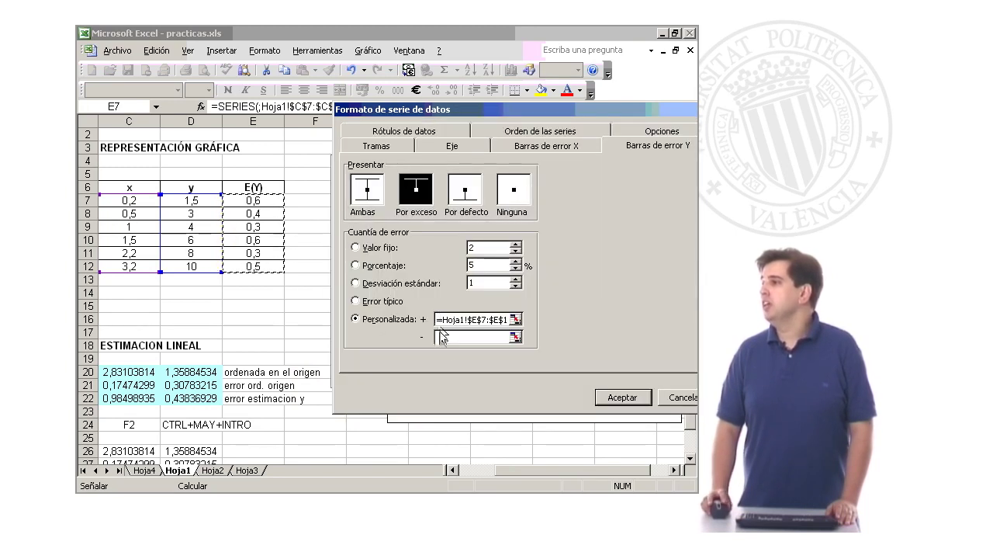
left_click_drag(267, 198, 273, 250)
left_click(621, 398)
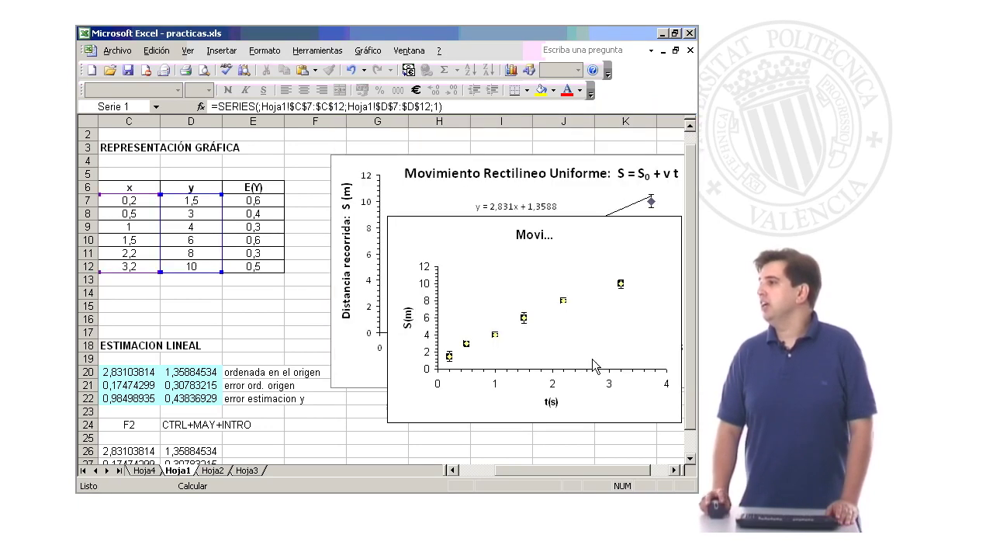
- Start adding a trendline to the new chart's data series and choose the Lineal trend type
left_click(618, 322)
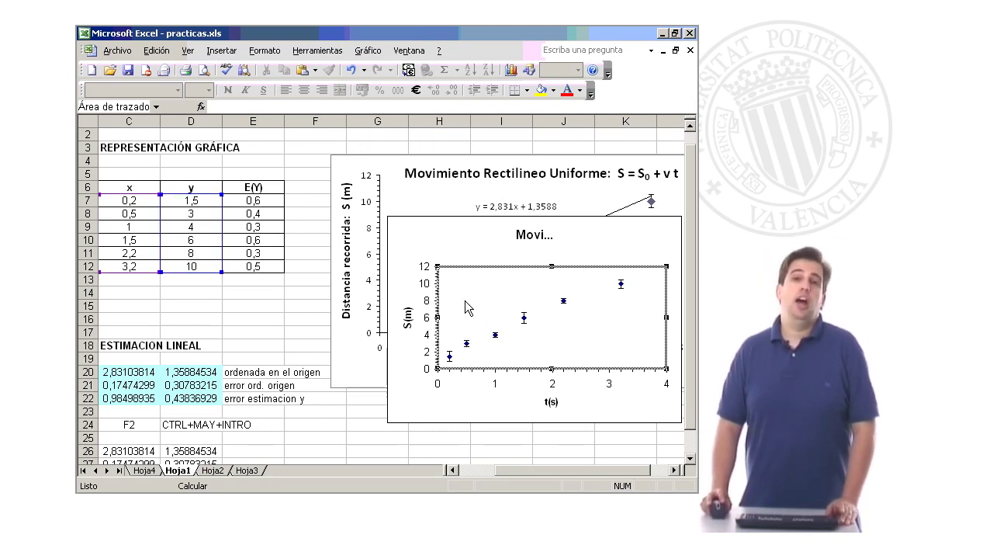
left_click(489, 415)
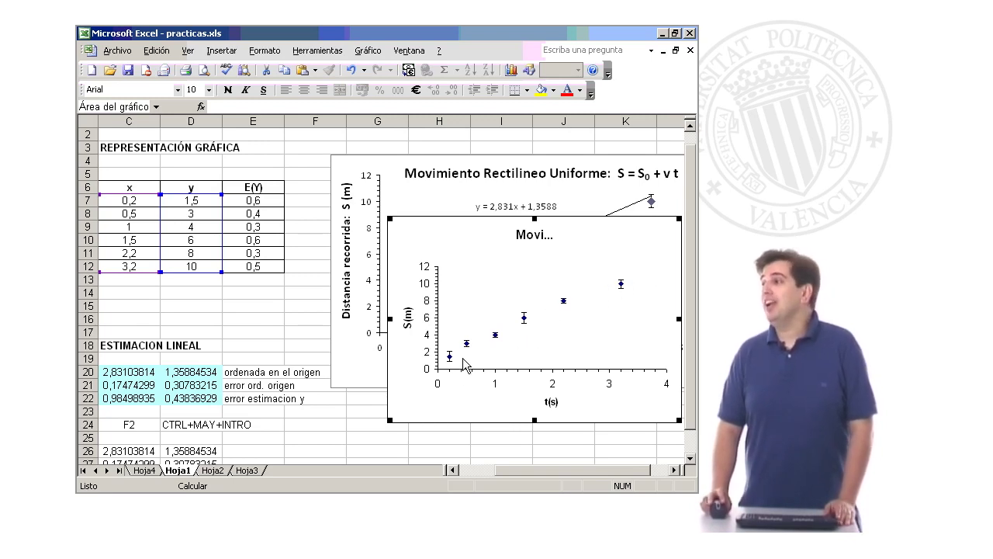
left_click(564, 303)
right_click(564, 304)
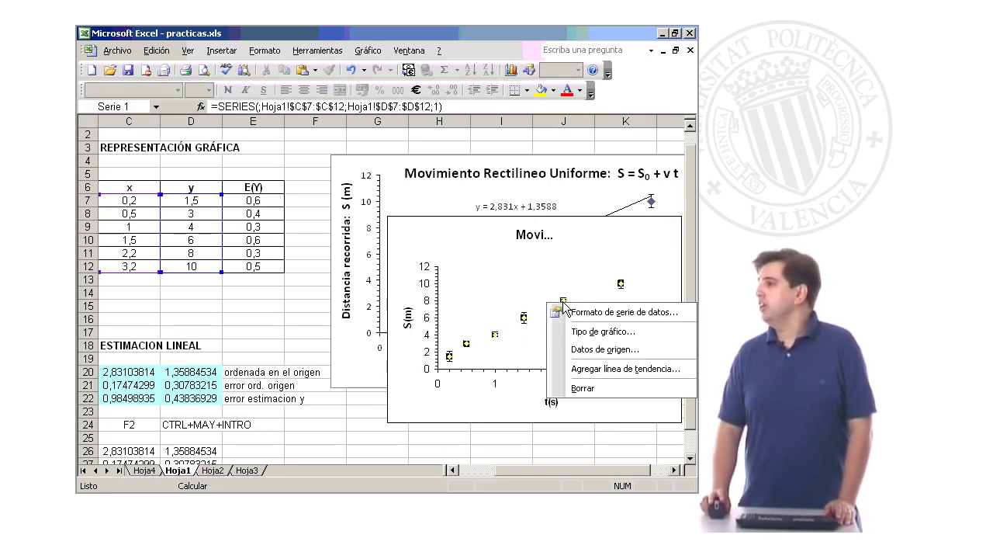
left_click(578, 368)
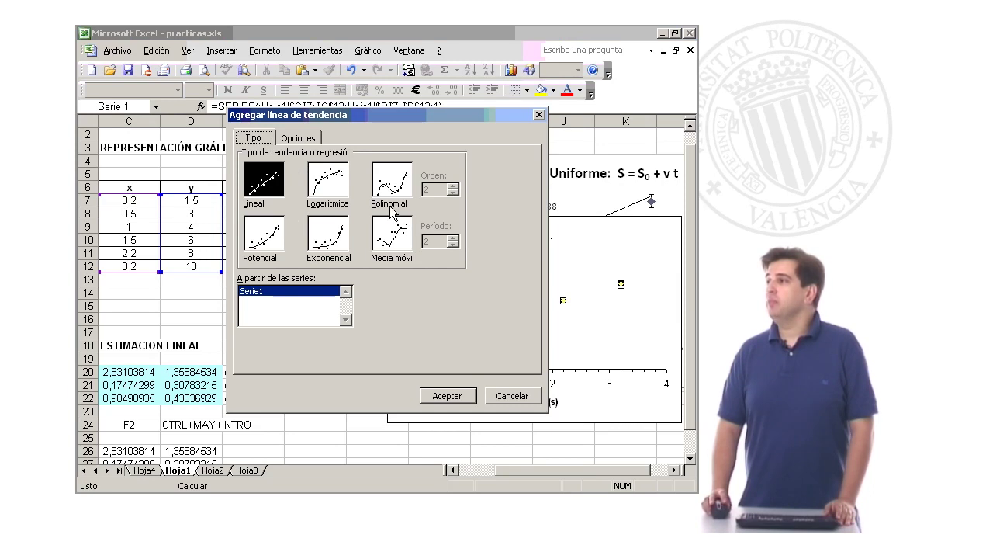
left_click(262, 177)
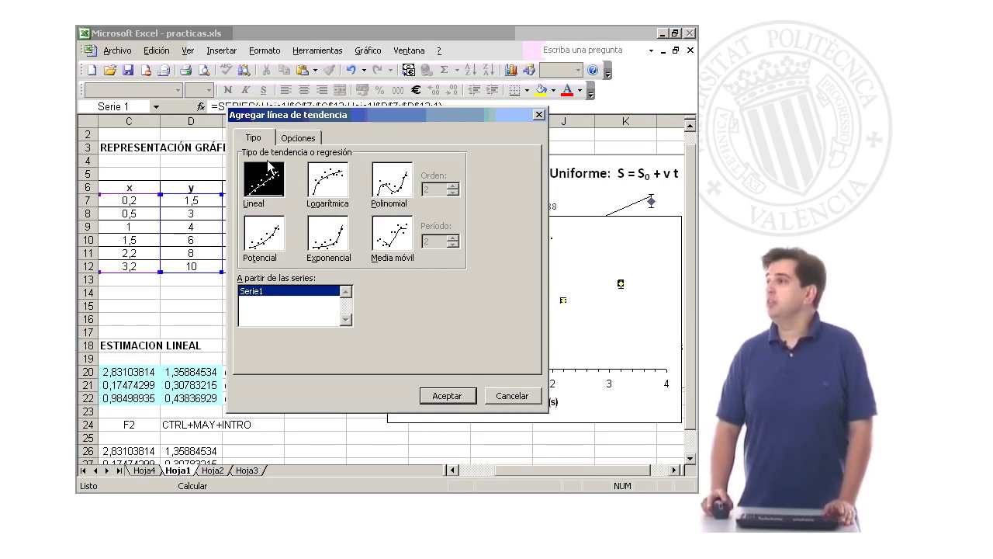
- Add the trendline with its equation and R-squared value presented on the chart, and shift their label up and away from the line
left_click(303, 140)
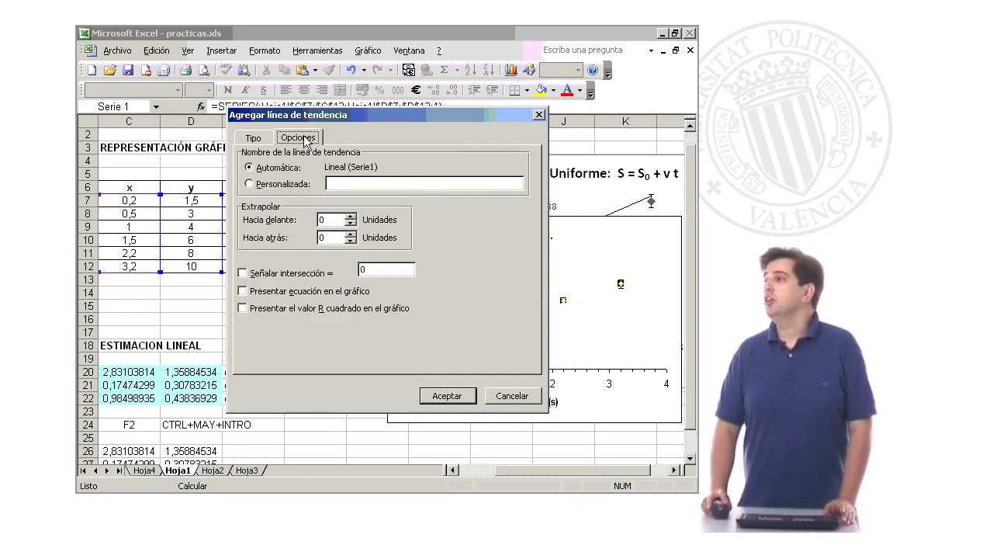
left_click(268, 293)
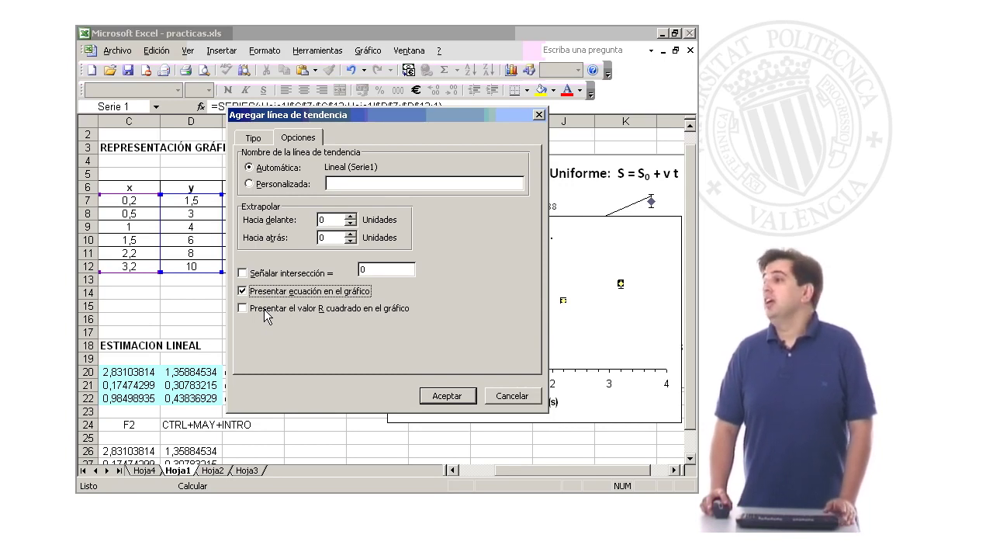
left_click(265, 310)
left_click(469, 397)
left_click(576, 281)
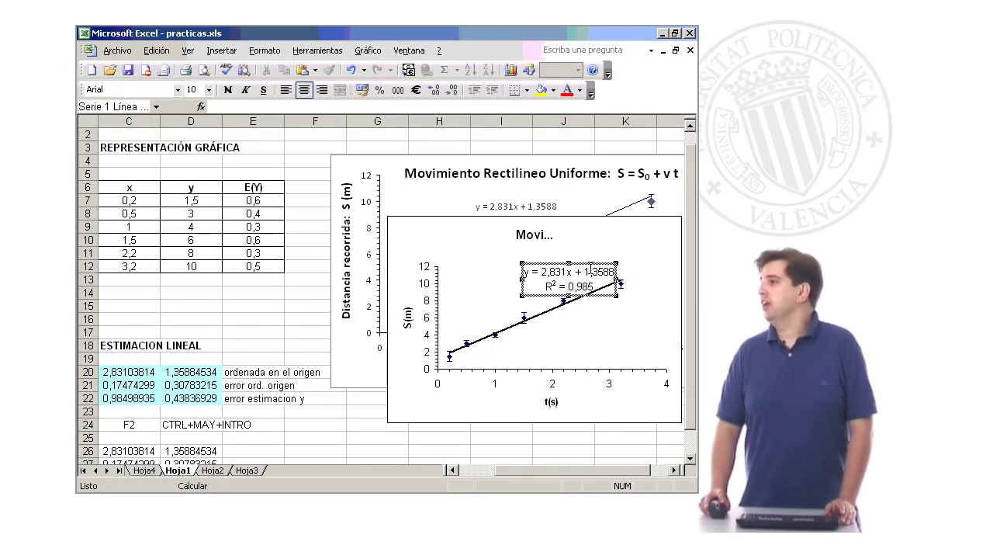
left_click_drag(594, 270, 558, 260)
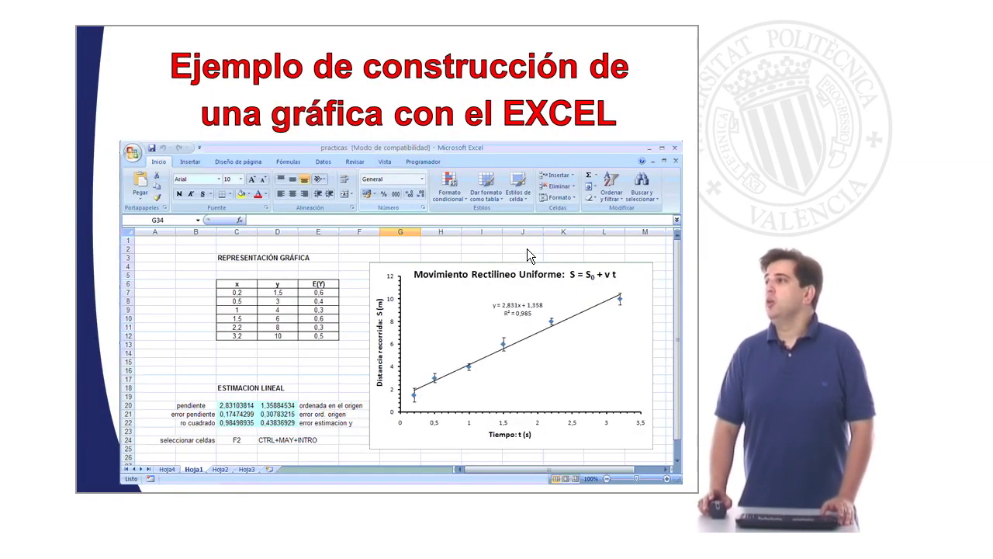
left_click(511, 245)
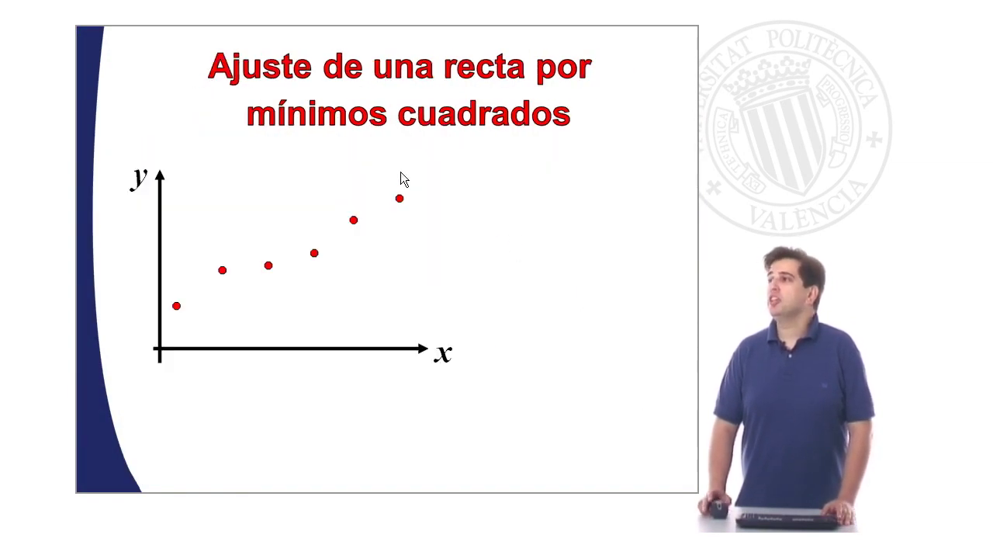